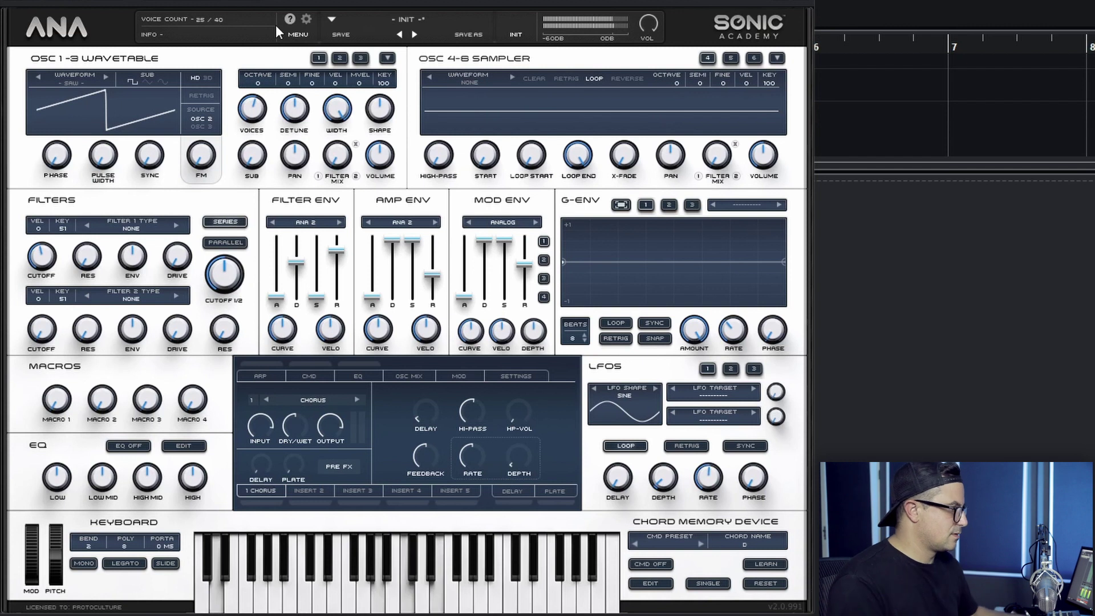
Load the White Noise sample into Sampler 4 and lower the sampler's volume
{"action": "left_click", "coordinate": [473, 88]}
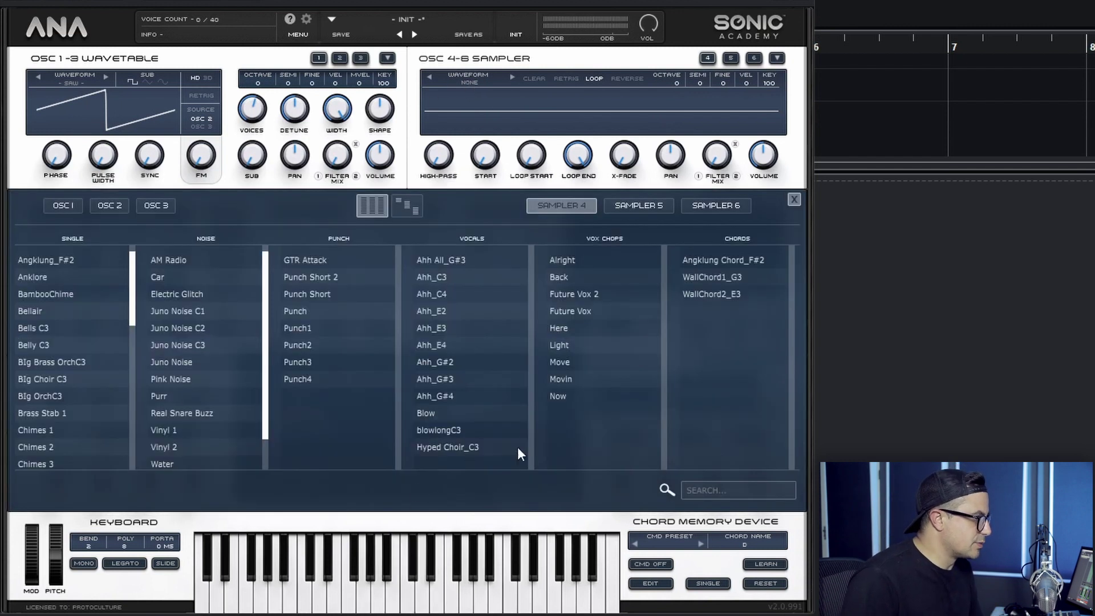
{"action": "scroll", "coordinate": [171, 450], "scroll_direction": "down", "scroll_amount": 2}
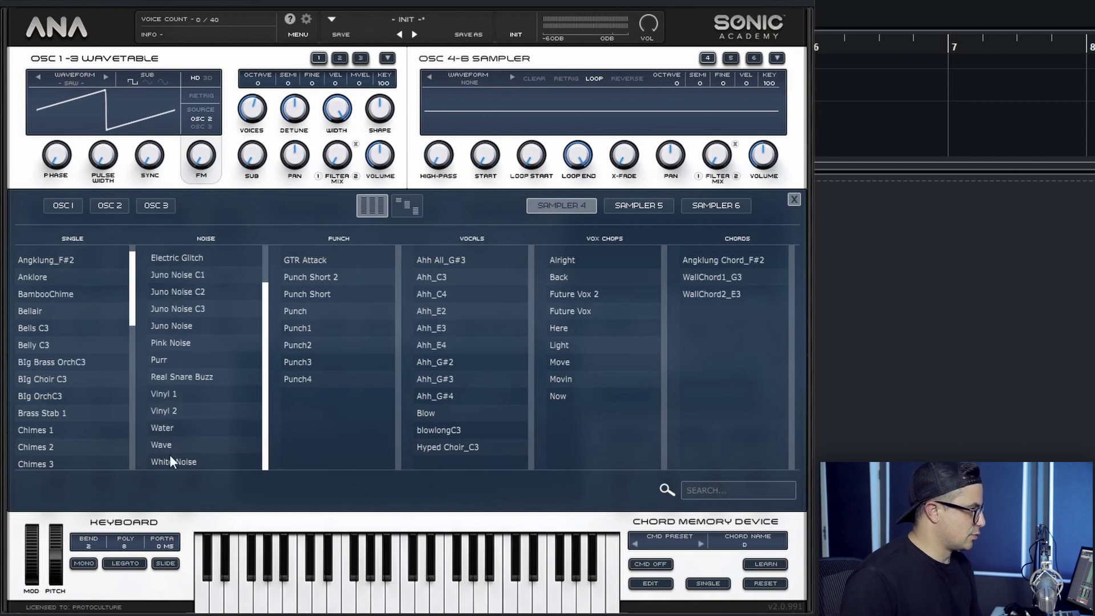
{"action": "left_click", "coordinate": [174, 462]}
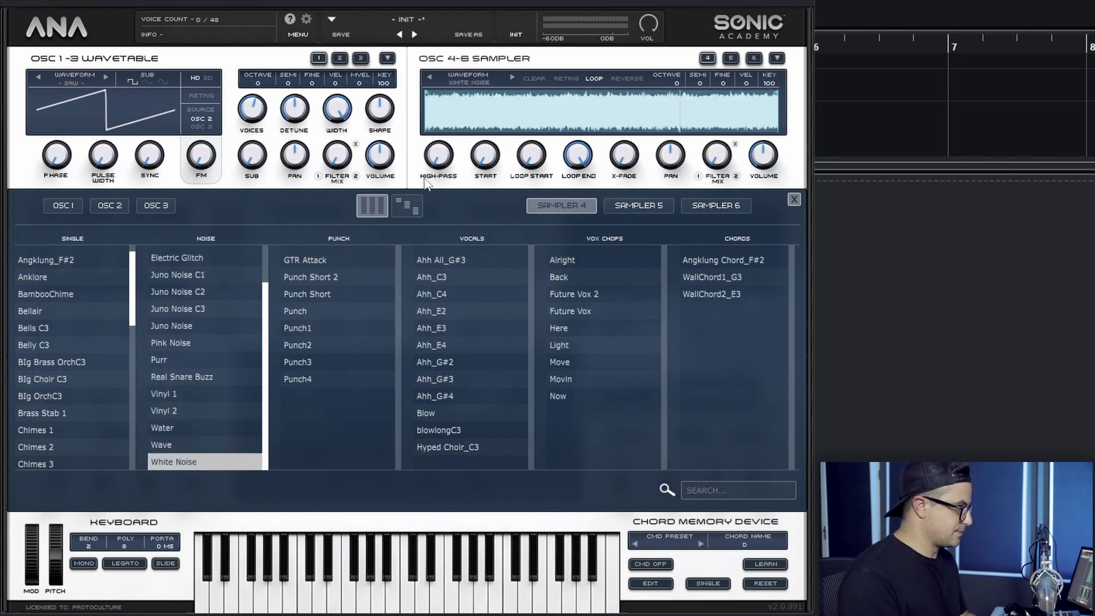
{"action": "left_click", "coordinate": [794, 199]}
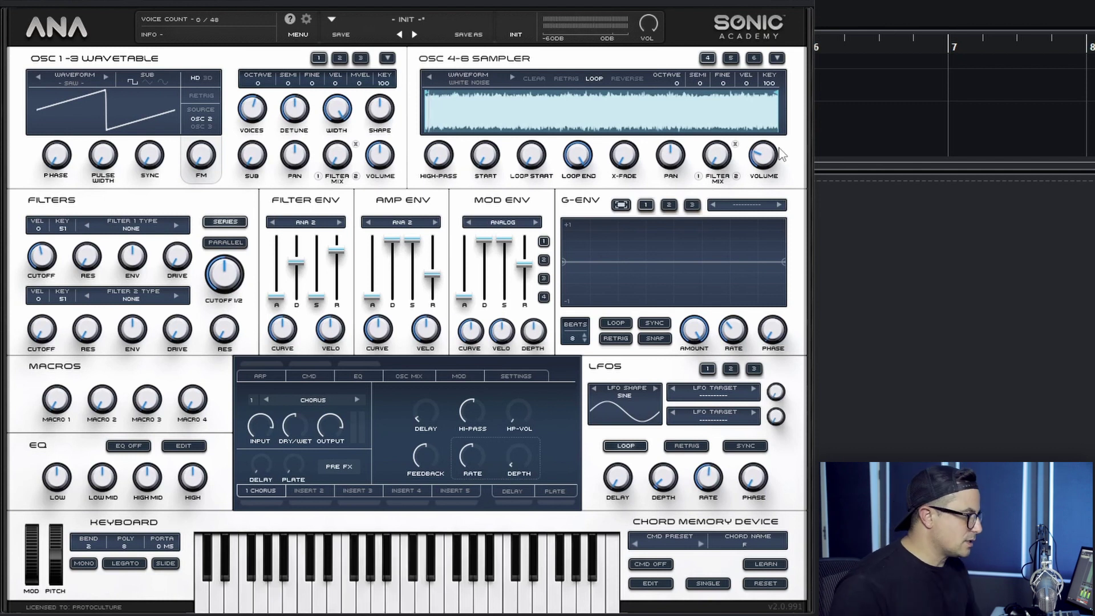
{"action": "mouse_move", "coordinate": [781, 154]}
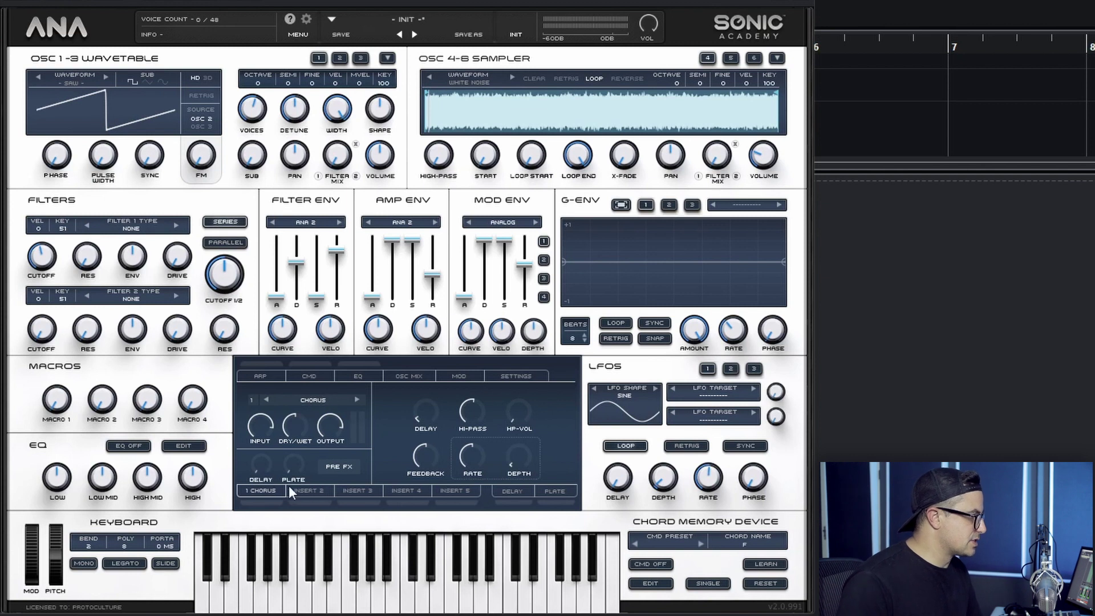
Replace the chorus in insert 1 with a Plate reverb and set its dry/wet to 69.6%
{"action": "left_click", "coordinate": [326, 400]}
{"action": "mouse_move", "coordinate": [352, 444]}
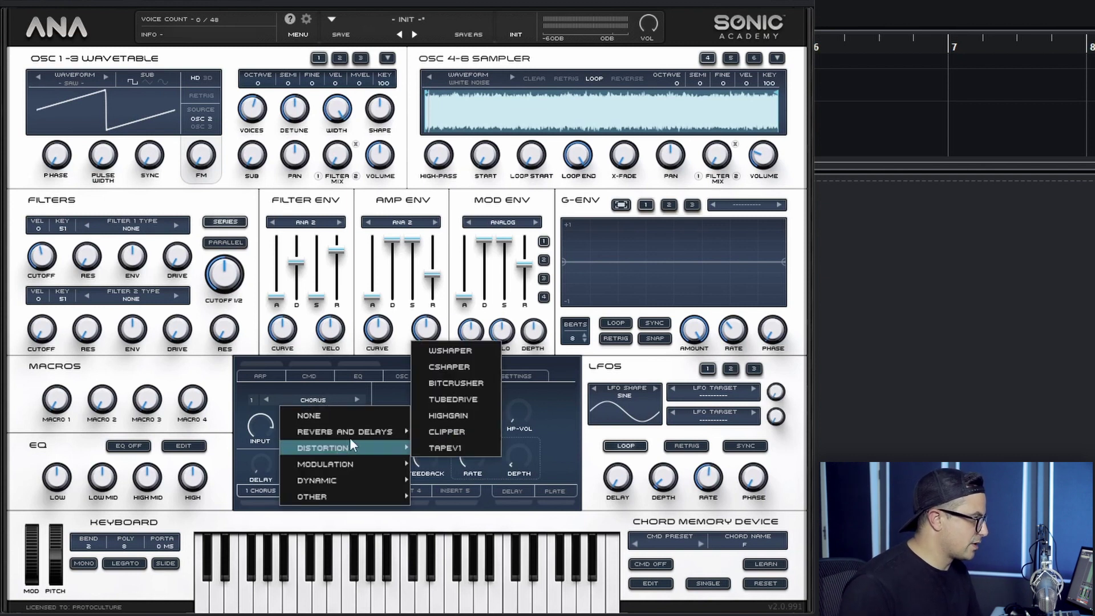
{"action": "left_click", "coordinate": [456, 382]}
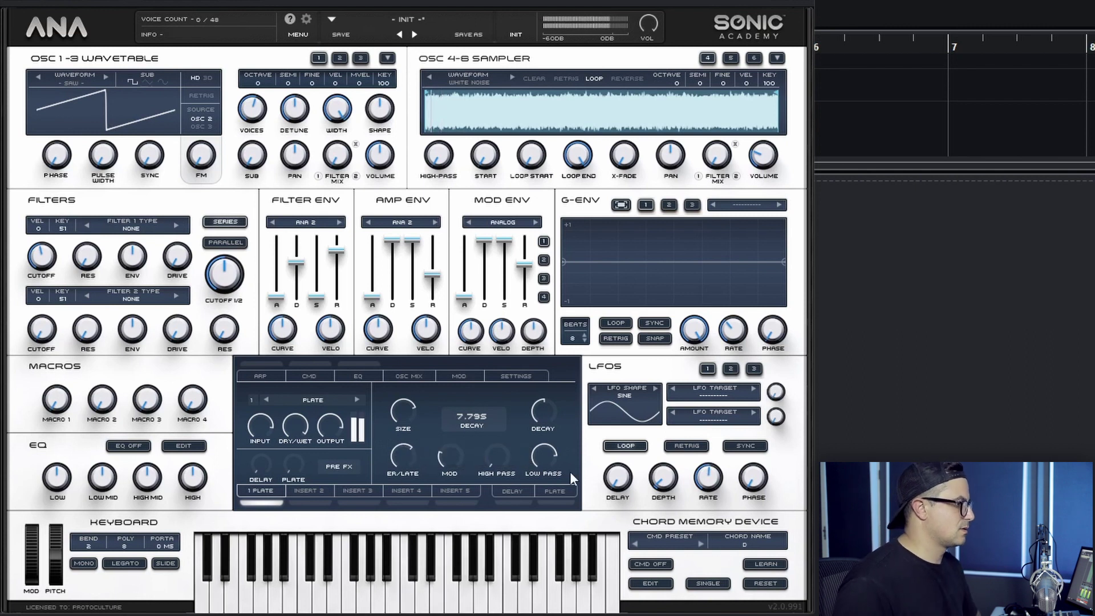
{"action": "left_click_drag", "start_coordinate": [296, 430], "coordinate": [311, 497]}
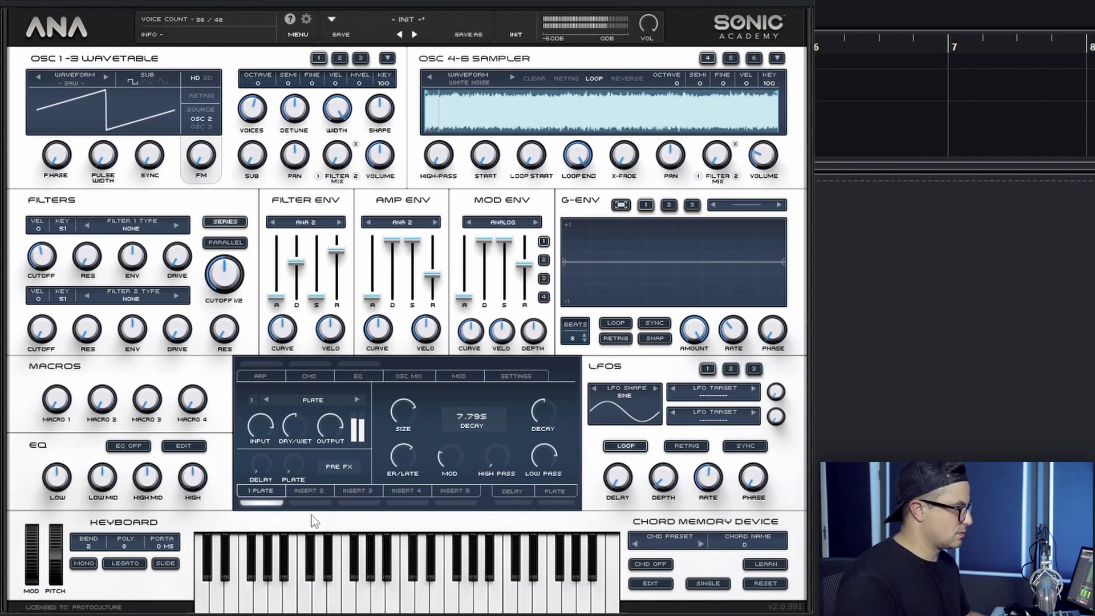
{"action": "left_click_drag", "start_coordinate": [305, 434], "coordinate": [306, 461]}
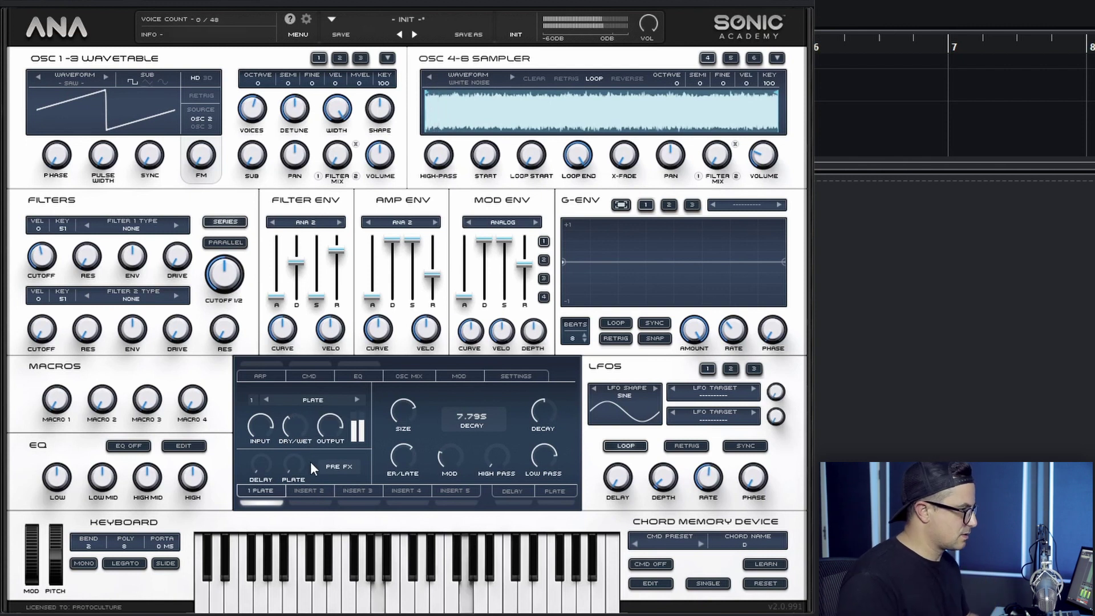
{"action": "mouse_move", "coordinate": [297, 441]}
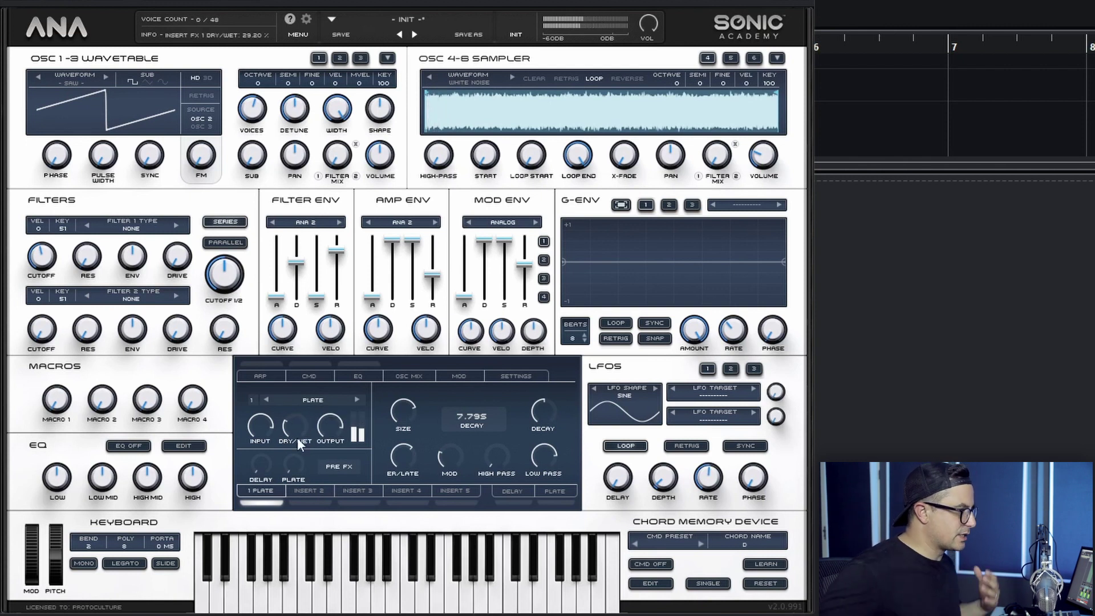
{"action": "left_click_drag", "start_coordinate": [297, 437], "coordinate": [325, 374]}
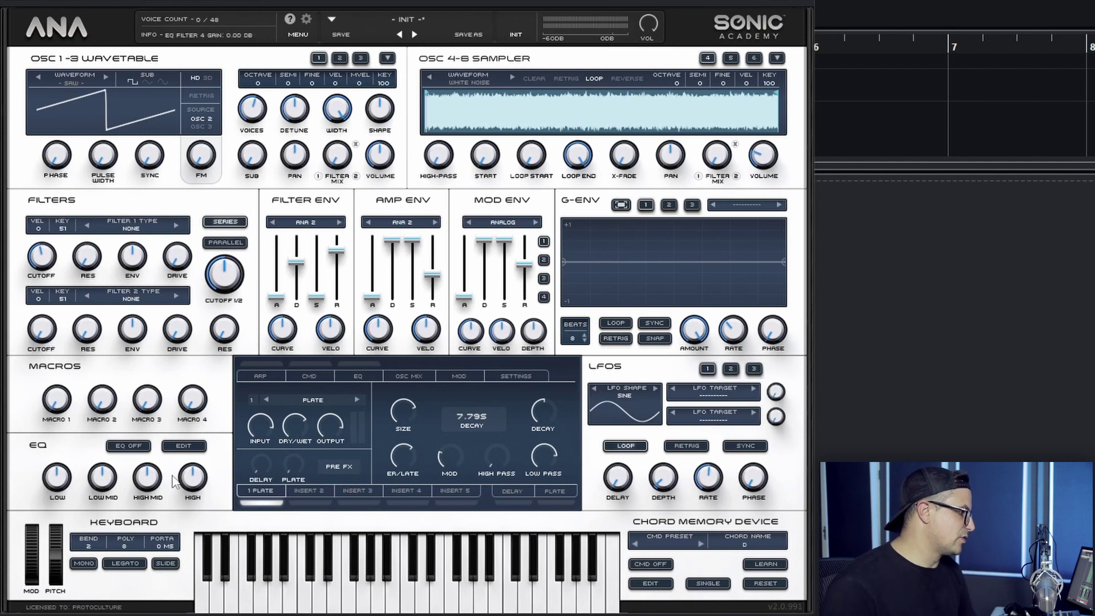
Assign Mod Env 1 to modulate the Plate's dry/wet amount and raise the envelope's depth
{"action": "right_click", "coordinate": [297, 429]}
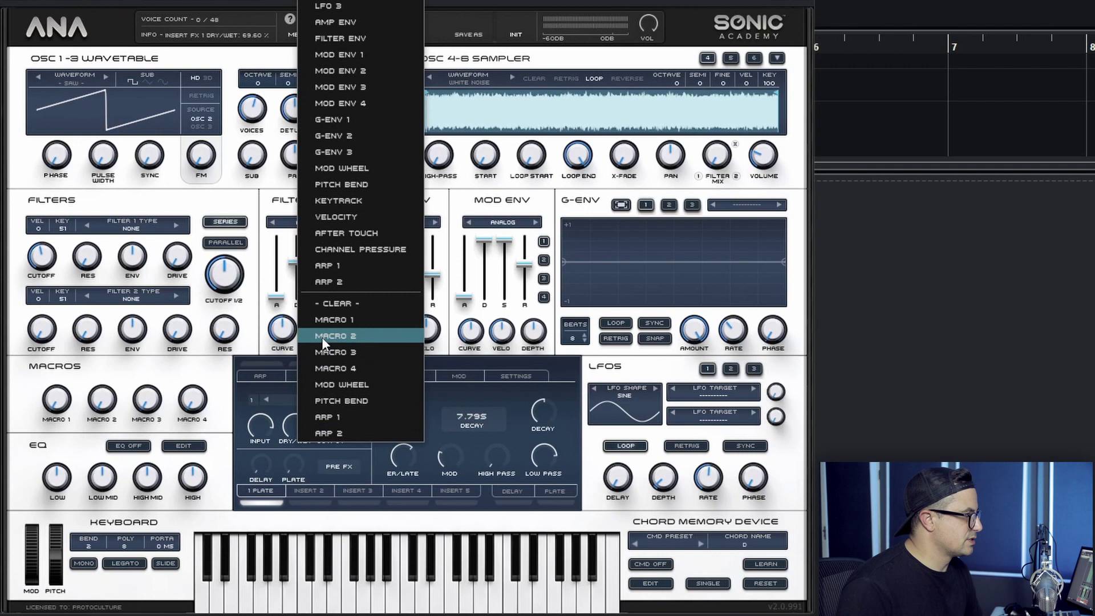
{"action": "left_click", "coordinate": [370, 55]}
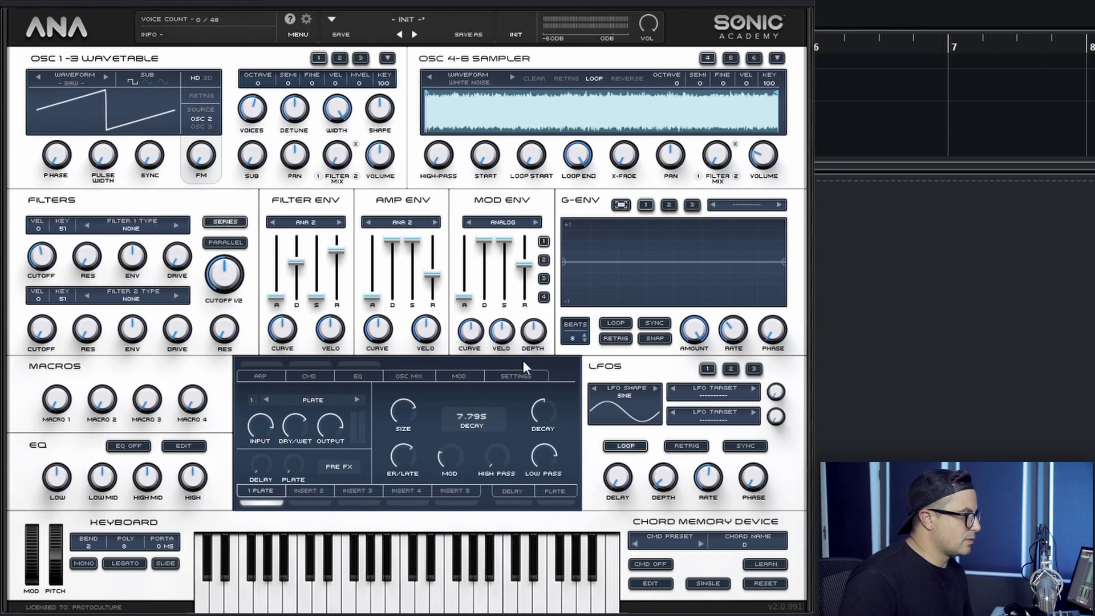
{"action": "mouse_move", "coordinate": [533, 330]}
{"action": "left_mouse_down"}
{"action": "mouse_move", "coordinate": [542, 319]}
{"action": "mouse_move", "coordinate": [551, 329]}
{"action": "mouse_move", "coordinate": [545, 313]}
{"action": "mouse_move", "coordinate": [531, 327]}
{"action": "left_mouse_up"}
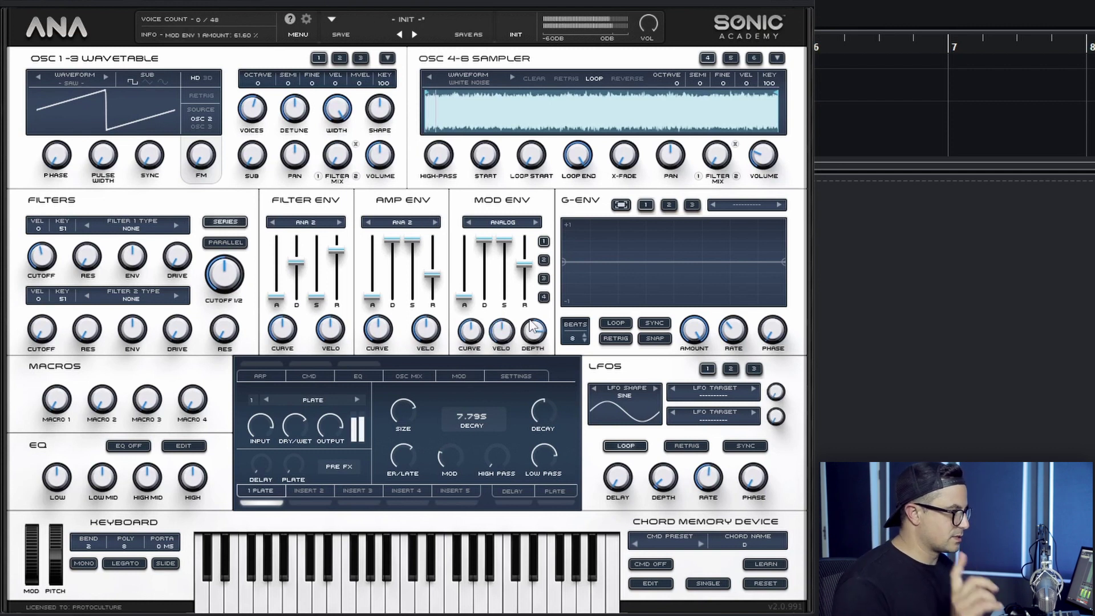
{"action": "left_click_drag", "start_coordinate": [530, 330], "coordinate": [526, 341]}
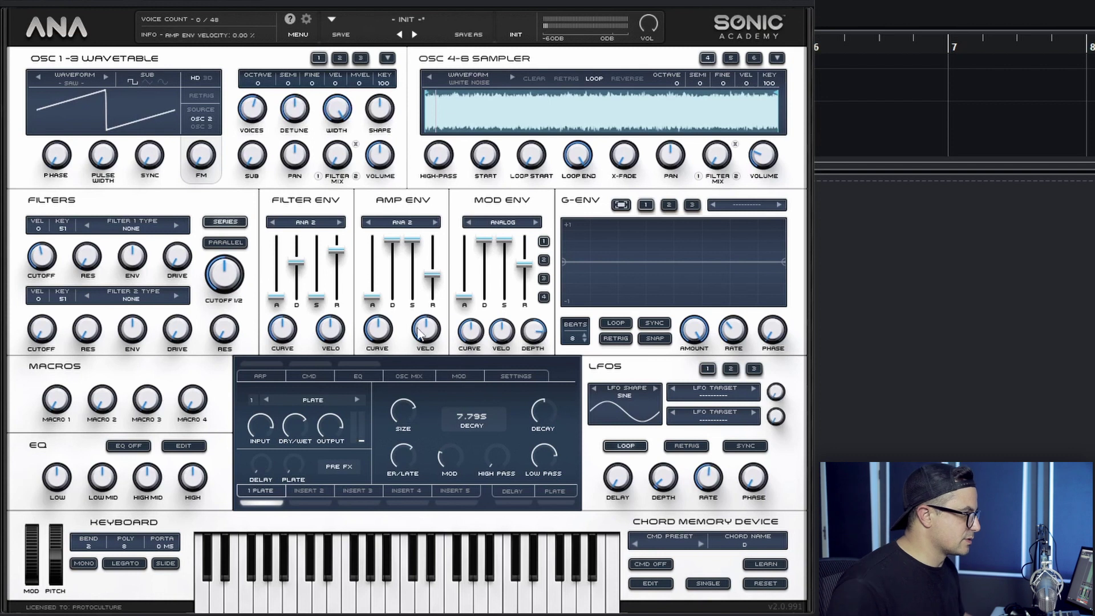
Invert the direction of the Mod Env 1 to Insert FX 1 Dry/Wet routing in the mod matrix
{"action": "left_click", "coordinate": [479, 375]}
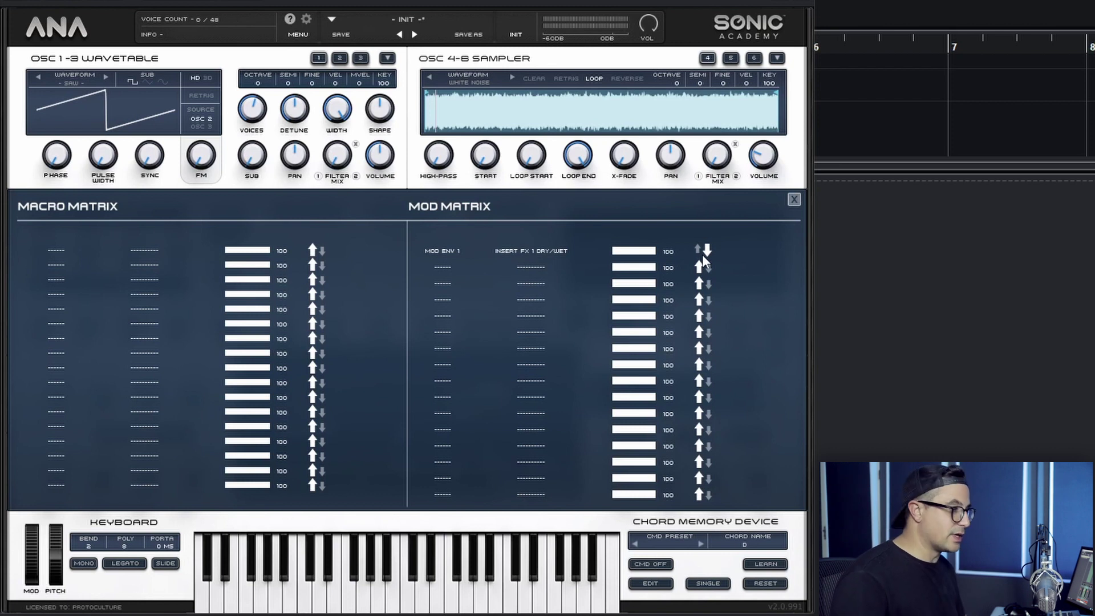
{"action": "left_click", "coordinate": [793, 200]}
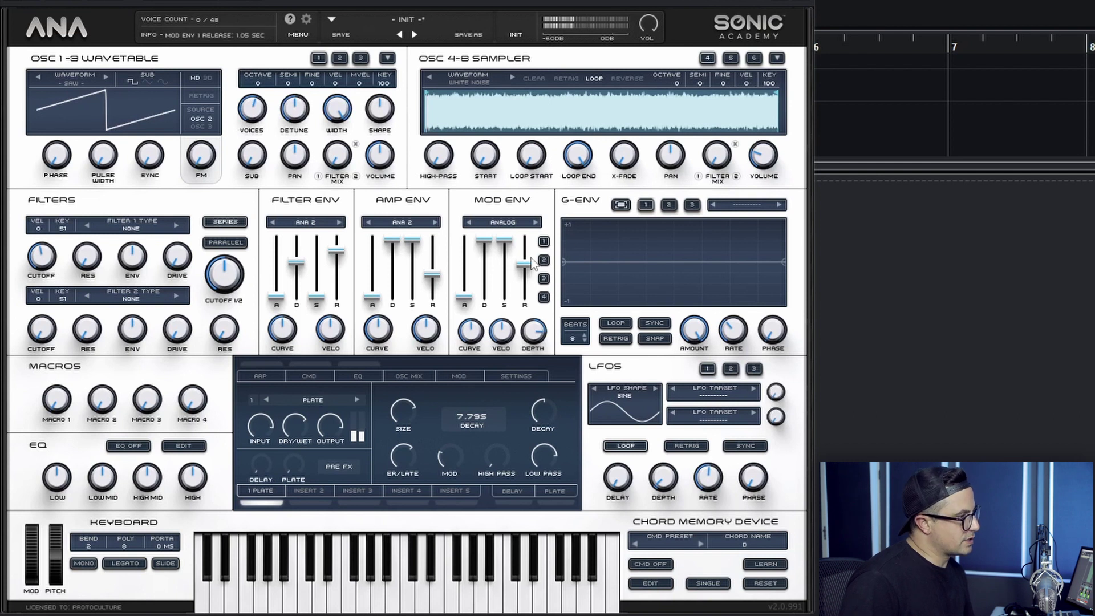
Try short and long release times on Mod Env 1, ending at 0.76 sec
{"action": "left_click_drag", "start_coordinate": [532, 259], "coordinate": [531, 290]}
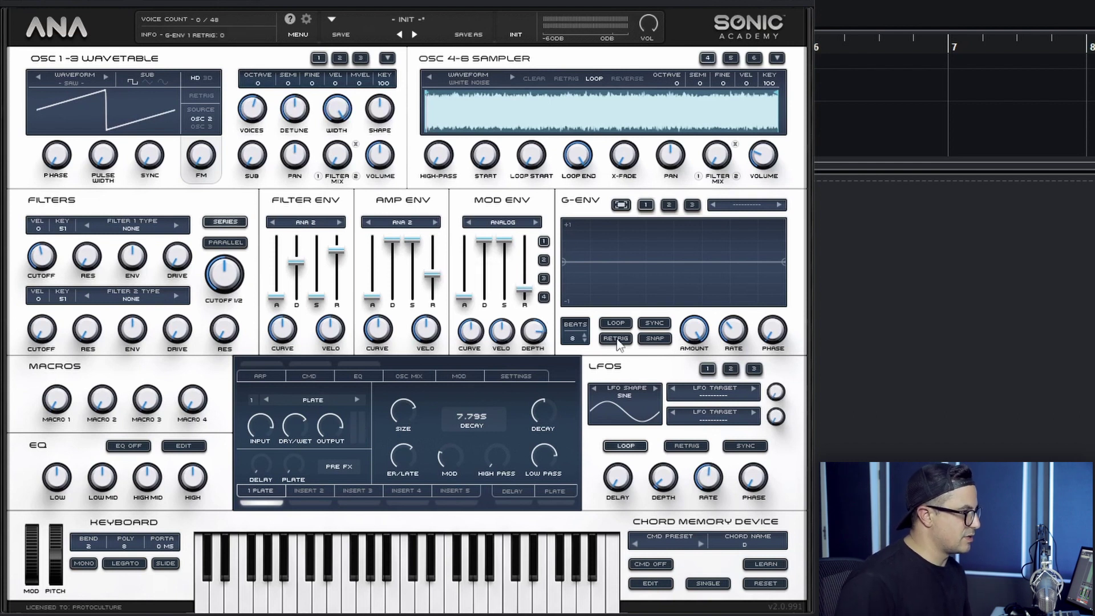
{"action": "left_click", "coordinate": [524, 292]}
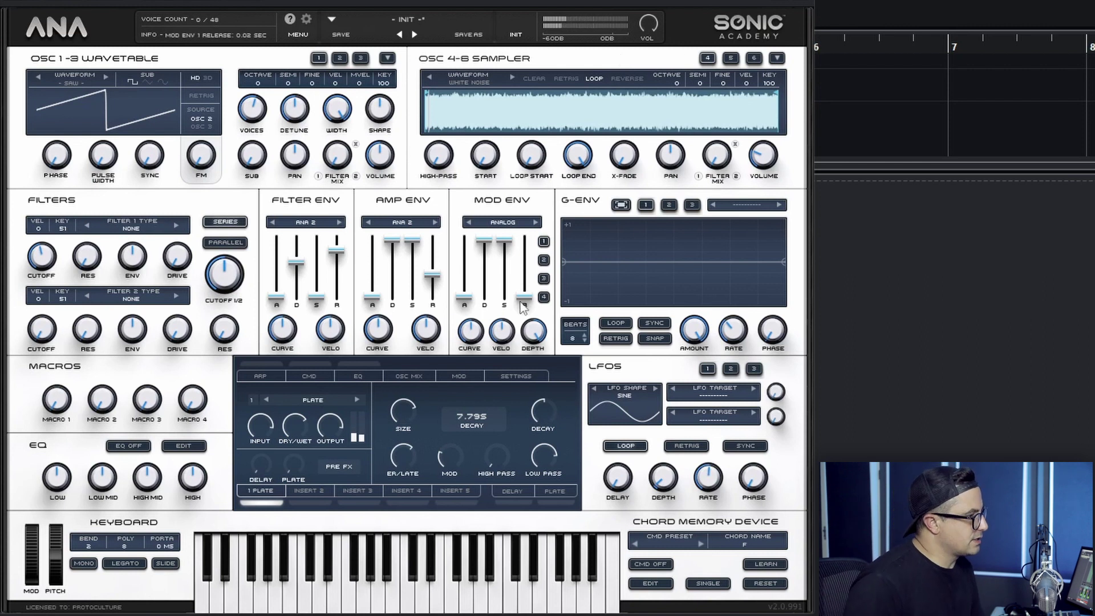
{"action": "left_click_drag", "start_coordinate": [523, 308], "coordinate": [527, 294]}
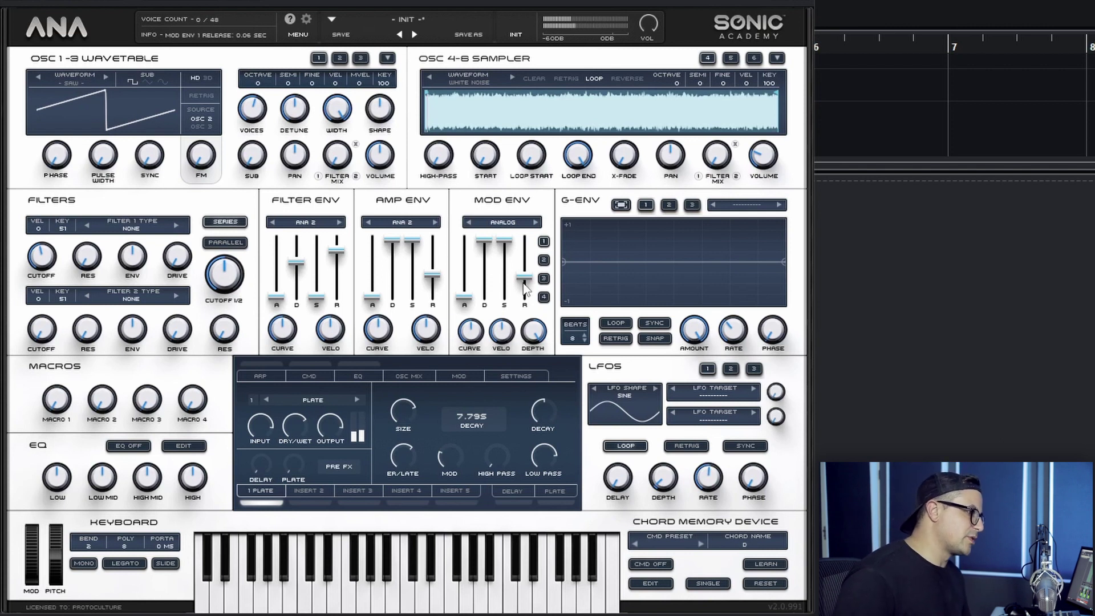
{"action": "left_click_drag", "start_coordinate": [525, 285], "coordinate": [529, 279]}
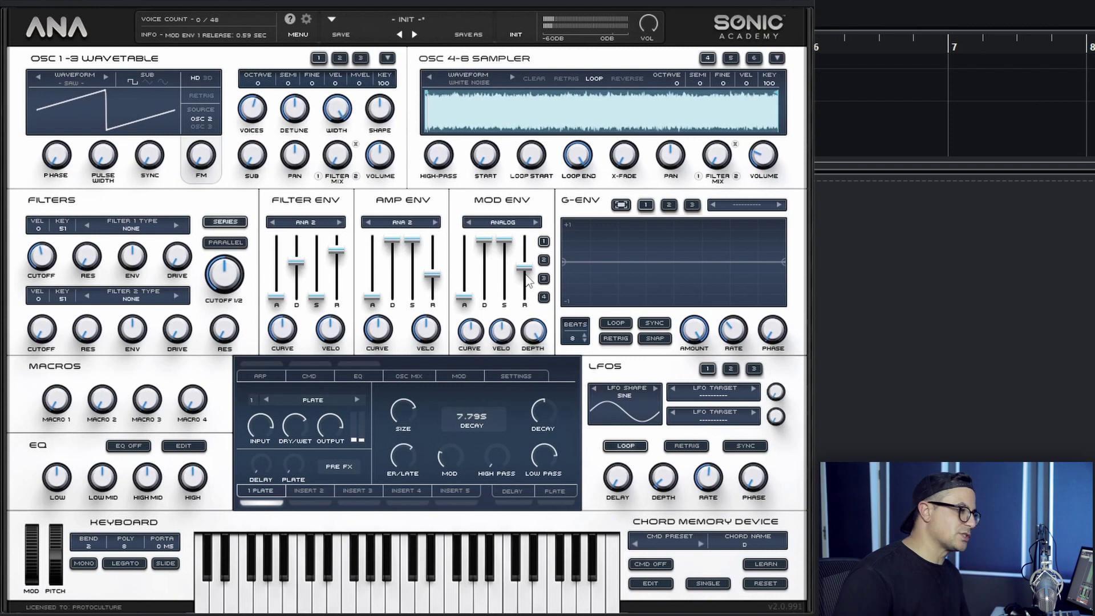
{"action": "left_click_drag", "start_coordinate": [529, 281], "coordinate": [532, 279]}
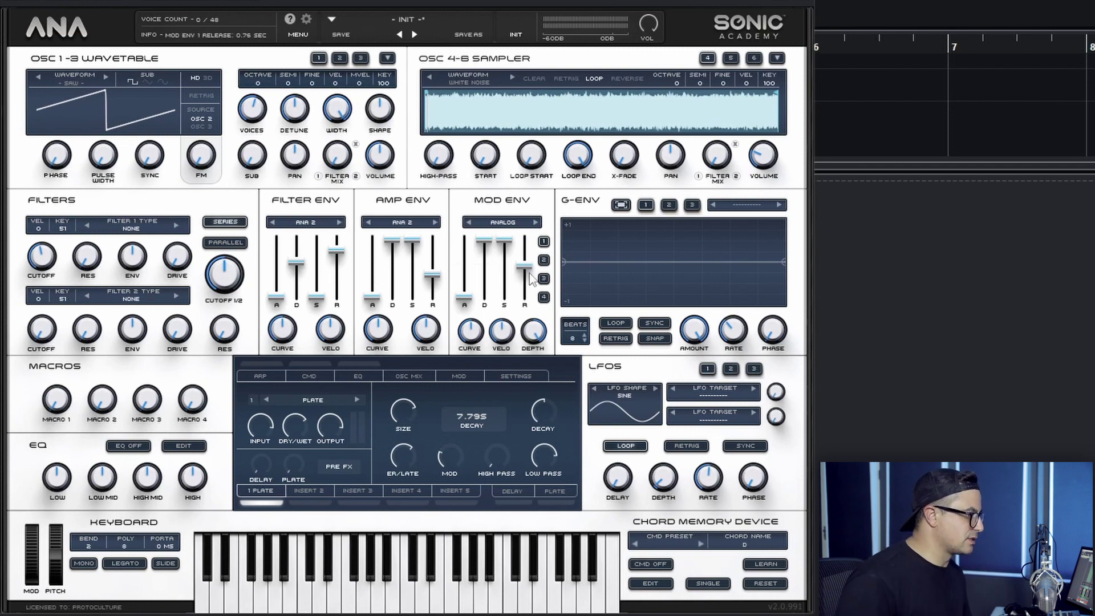
Try low and high curve amounts on Mod Env 1 and shorten the envelope's release
{"action": "mouse_move", "coordinate": [483, 337]}
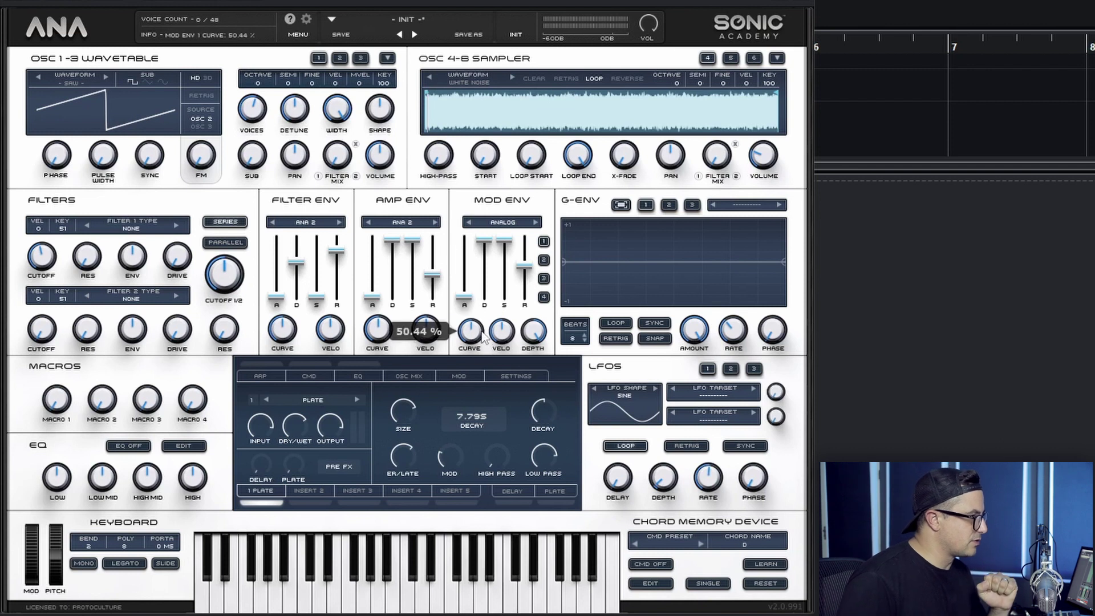
{"action": "left_click_drag", "start_coordinate": [498, 279], "coordinate": [498, 277]}
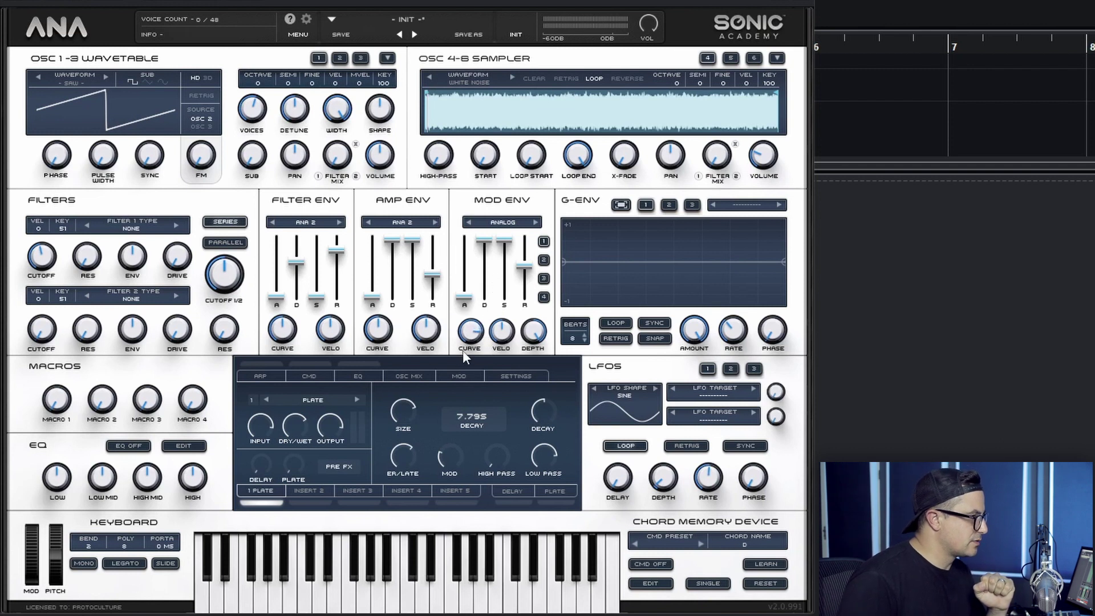
{"action": "left_click_drag", "start_coordinate": [463, 350], "coordinate": [471, 342]}
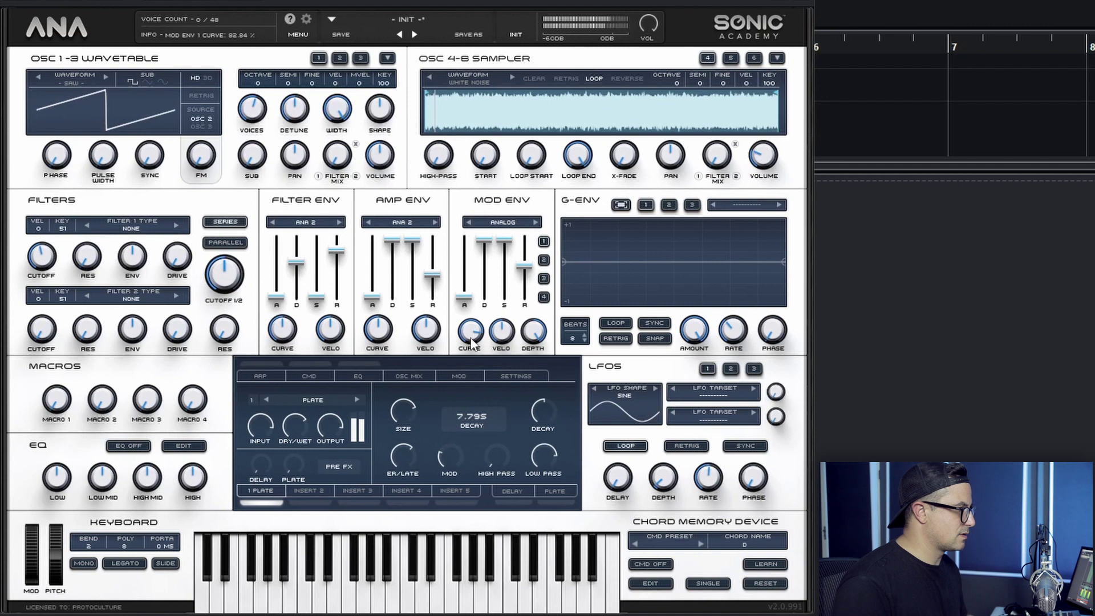
{"action": "left_click_drag", "start_coordinate": [524, 265], "coordinate": [525, 269]}
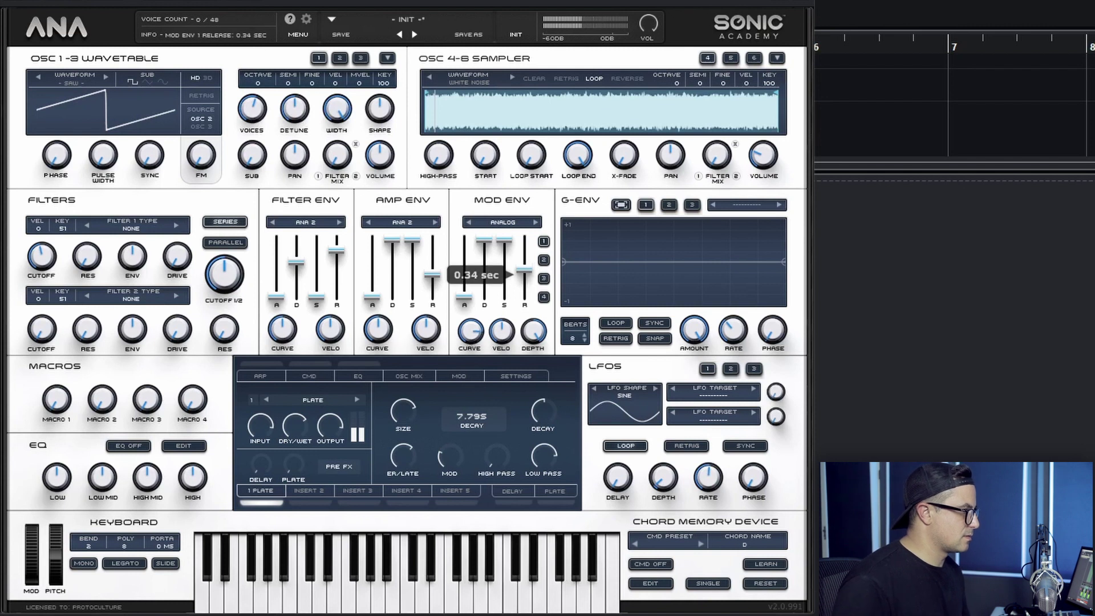
{"action": "left_click_drag", "start_coordinate": [471, 335], "coordinate": [466, 428]}
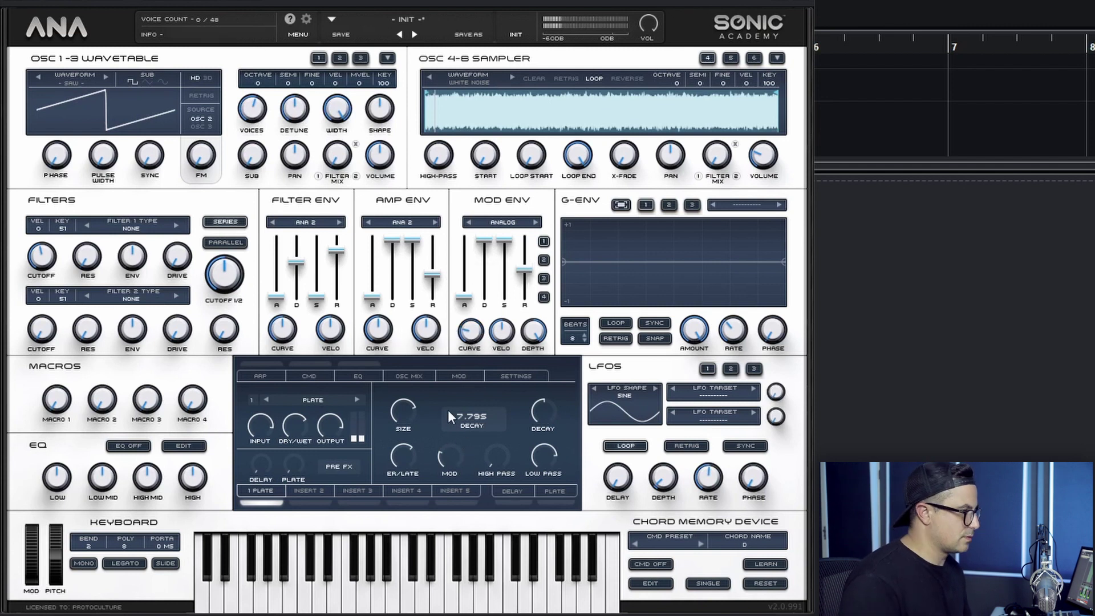
{"action": "left_click_drag", "start_coordinate": [469, 333], "coordinate": [472, 303]}
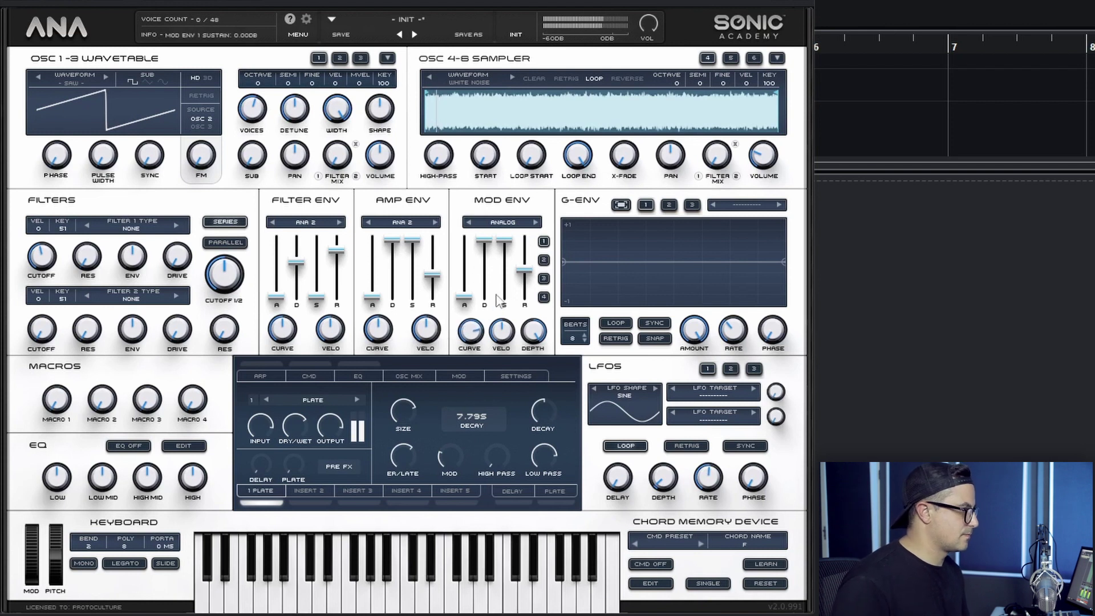
{"action": "mouse_move", "coordinate": [482, 334]}
{"action": "left_click_drag", "start_coordinate": [524, 268], "coordinate": [530, 282]}
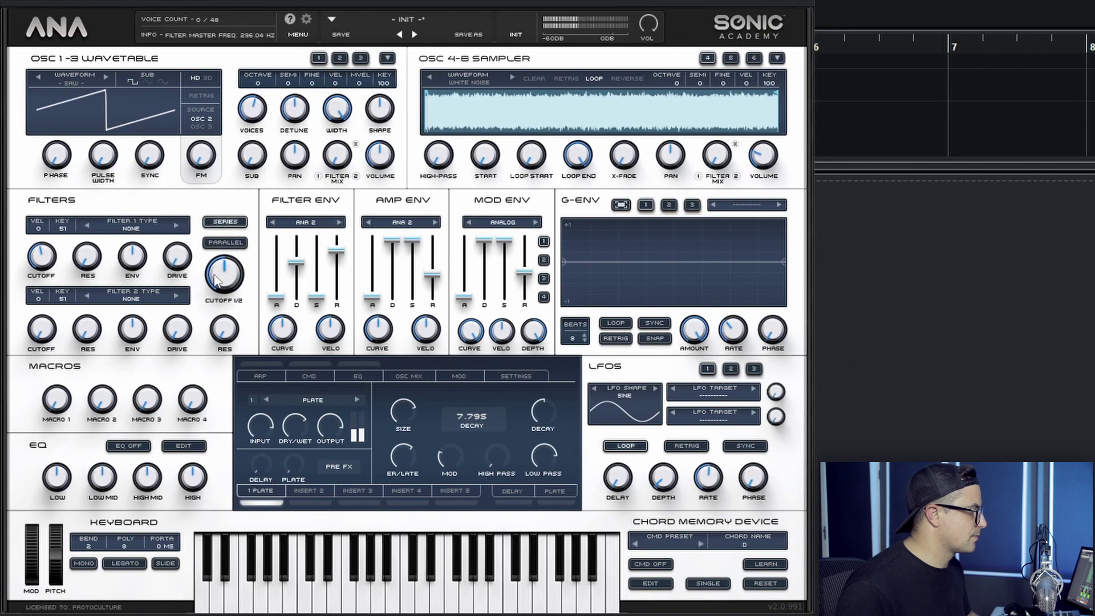
Set Filter 1 to the Roly type with a raised envelope amount and adjust the combined cutoff of both filters
{"action": "left_click_drag", "start_coordinate": [224, 274], "coordinate": [225, 303]}
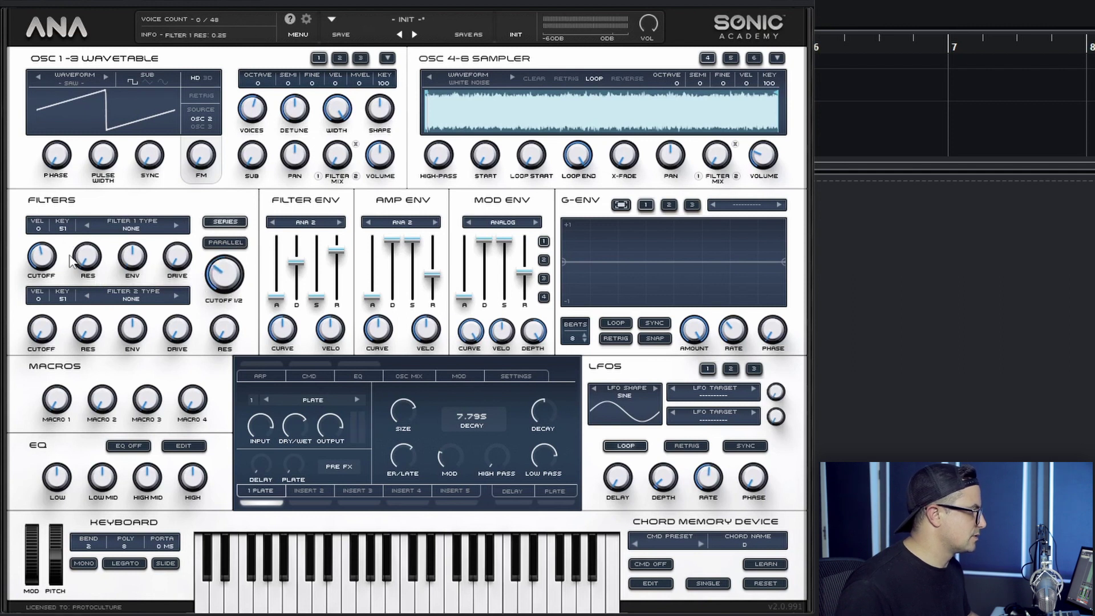
{"action": "left_click_drag", "start_coordinate": [132, 258], "coordinate": [134, 231]}
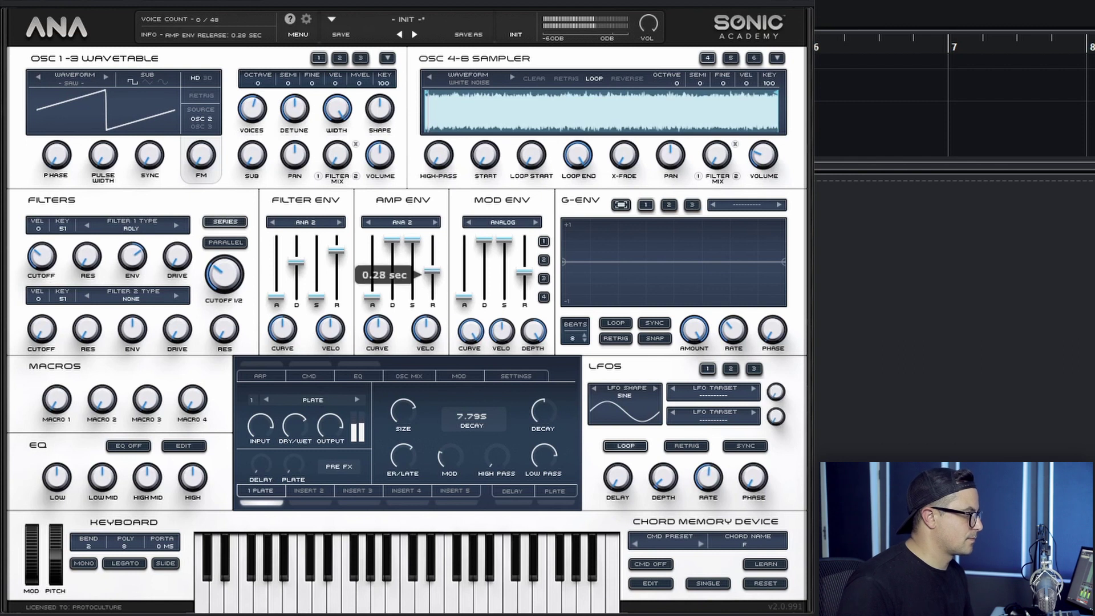
{"action": "left_click_drag", "start_coordinate": [222, 285], "coordinate": [245, 269]}
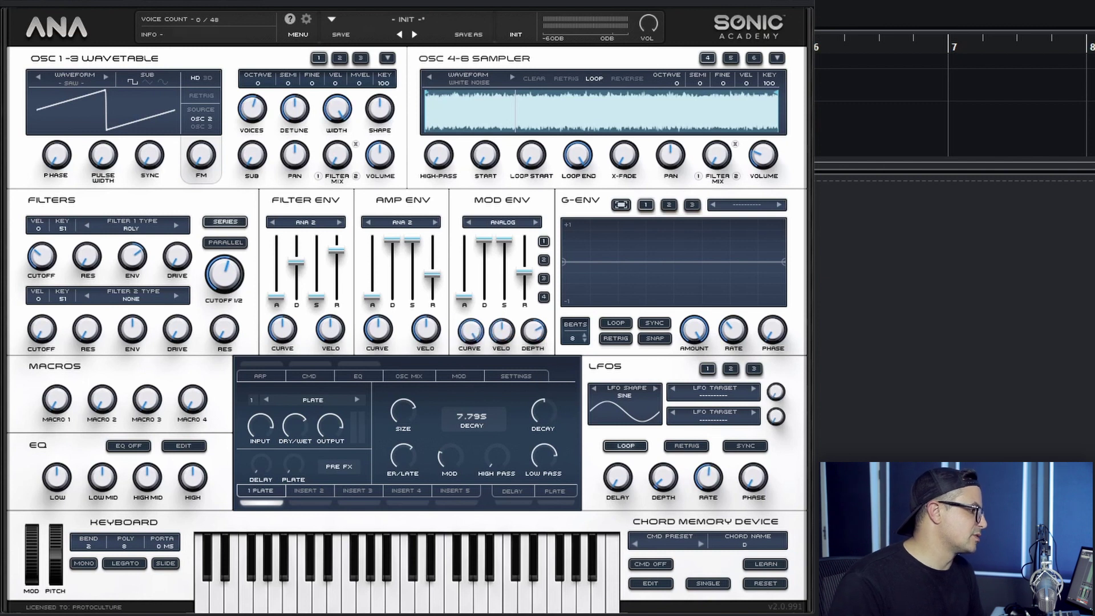
Set the Plate reverb's dry/wet amount to 46%
{"action": "mouse_move", "coordinate": [301, 428]}
{"action": "left_mouse_down"}
{"action": "mouse_move", "coordinate": [302, 418]}
{"action": "mouse_move", "coordinate": [304, 429]}
{"action": "left_mouse_up"}
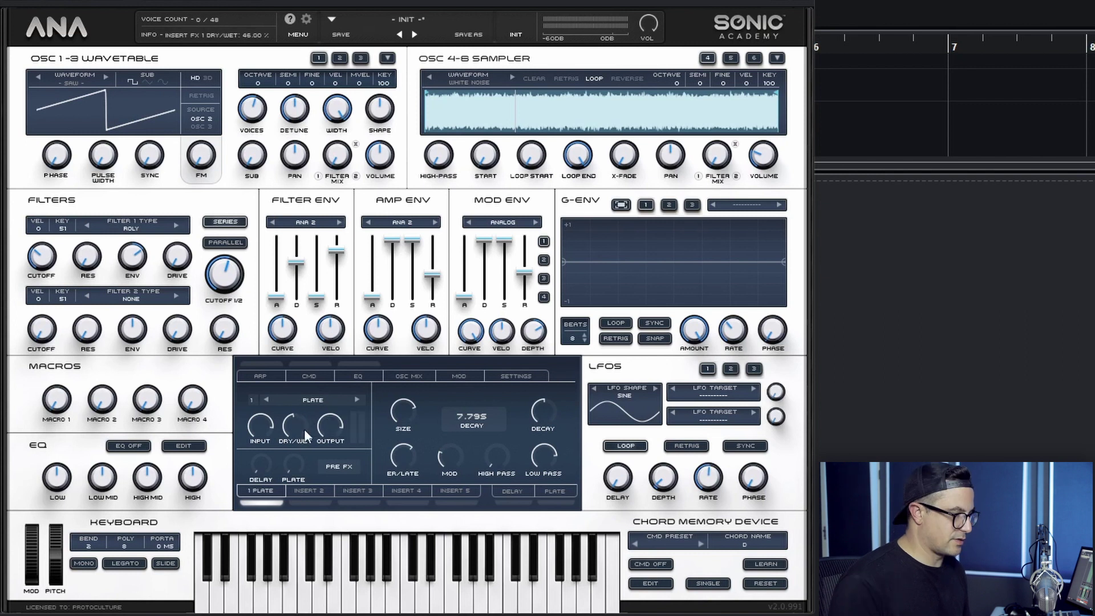